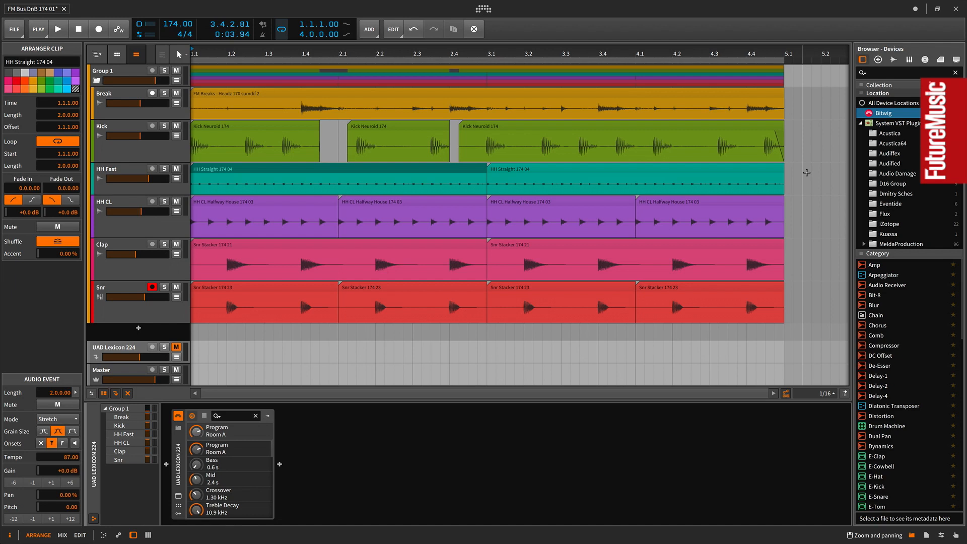
Step: Start playing the drum loop and switch from the arrangement to the mixer view
{"action": "key", "text": "space"}
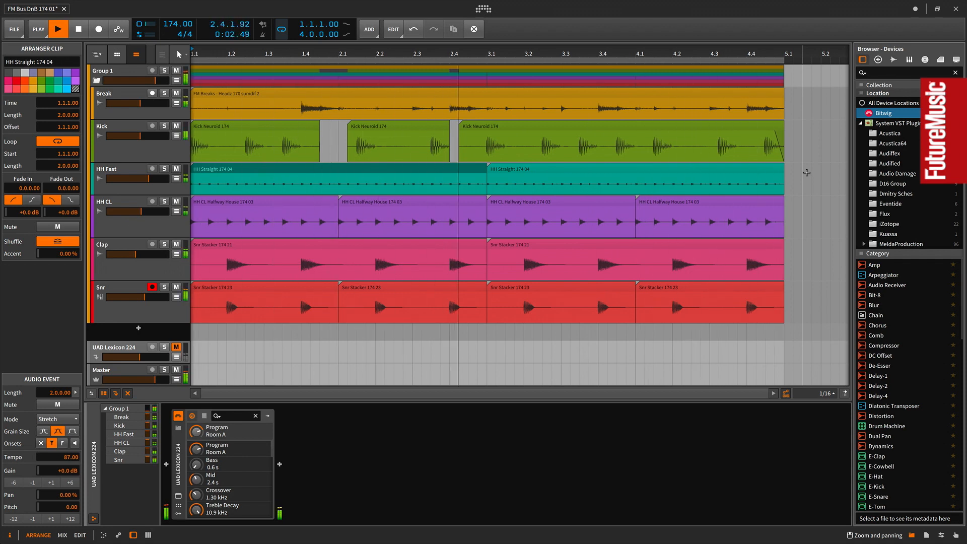
{"action": "key", "text": "Tab"}
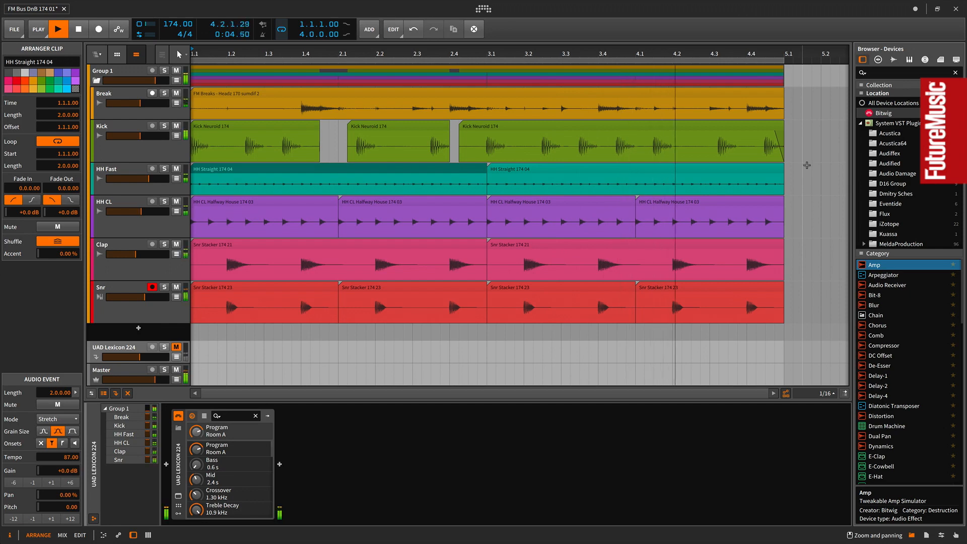
{"action": "left_click", "coordinate": [793, 219]}
{"action": "key", "text": "Tab"}
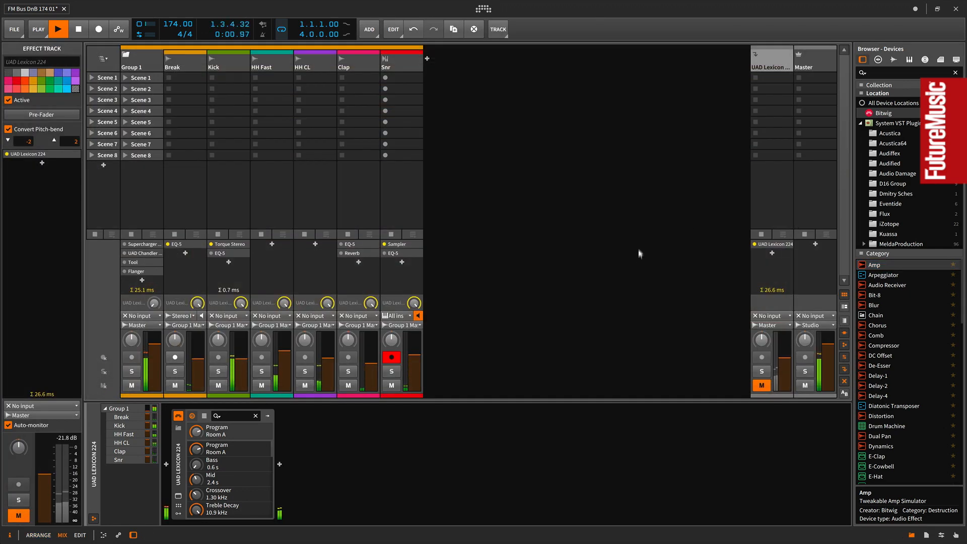
Step: Unmute the UAD Lexicon 224 effect track and open its reverb plug-in window
{"action": "left_click", "coordinate": [763, 386]}
{"action": "left_click", "coordinate": [178, 495]}
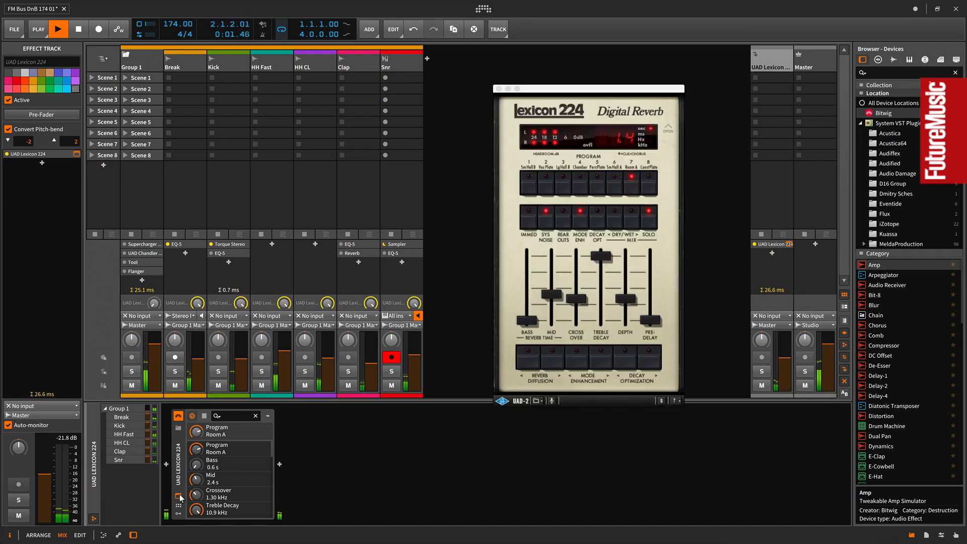
Step: Audition the UAD Lexicon 224 return in solo, release the solo and raise the return's volume slightly
{"action": "left_click", "coordinate": [763, 372]}
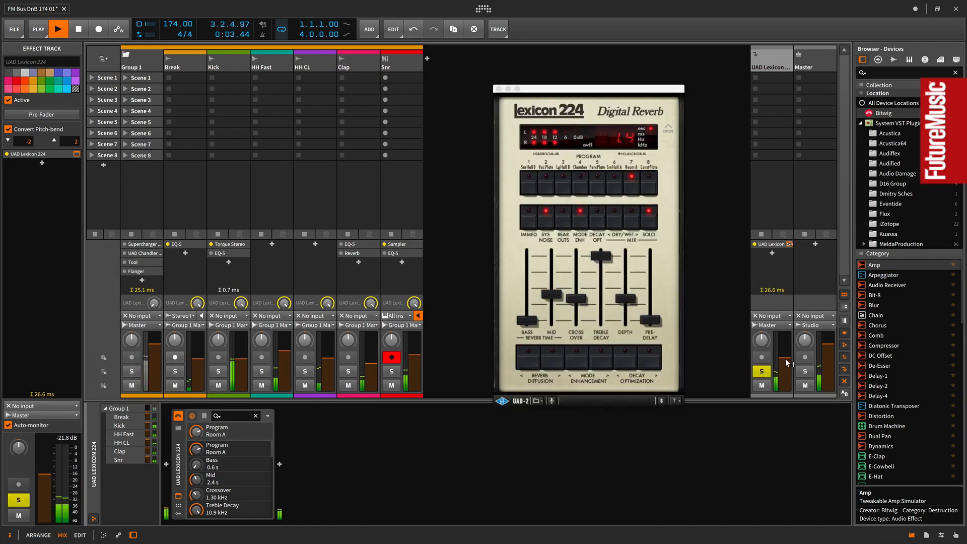
{"action": "left_click", "coordinate": [762, 372]}
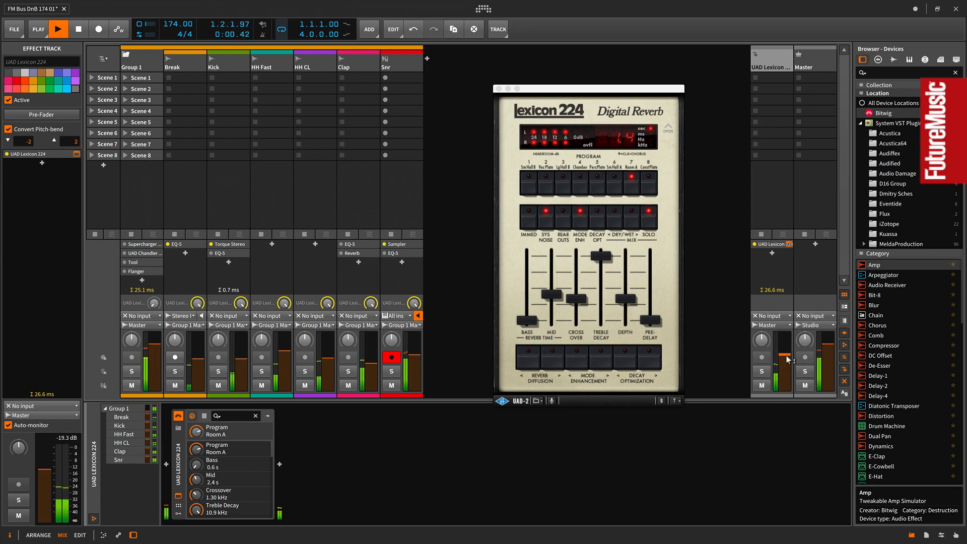
{"action": "left_click_drag", "start_coordinate": [788, 356], "coordinate": [787, 357]}
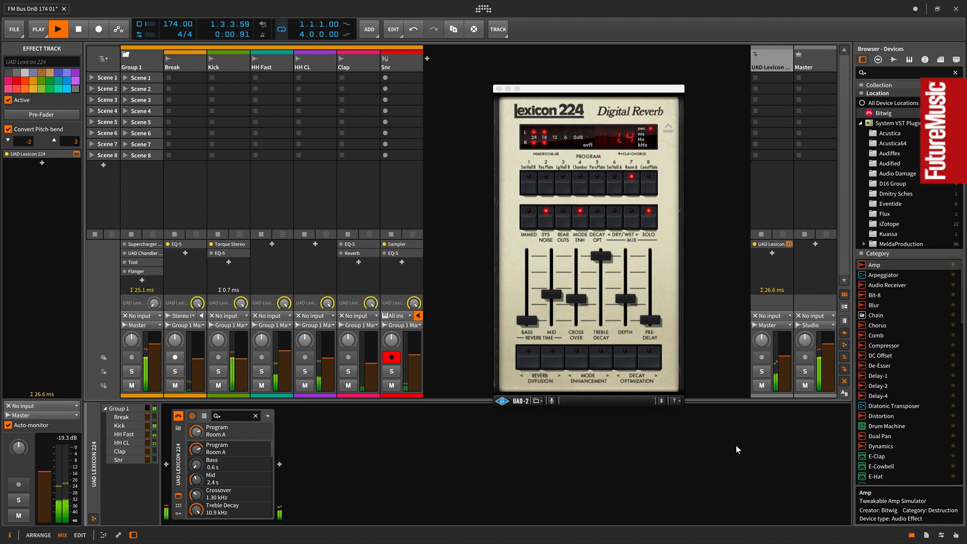
Step: Compare the loop with the UAD Lexicon 224 return muted and unmuted, ending with playback stopped and the reverb window closed
{"action": "left_click", "coordinate": [762, 385]}
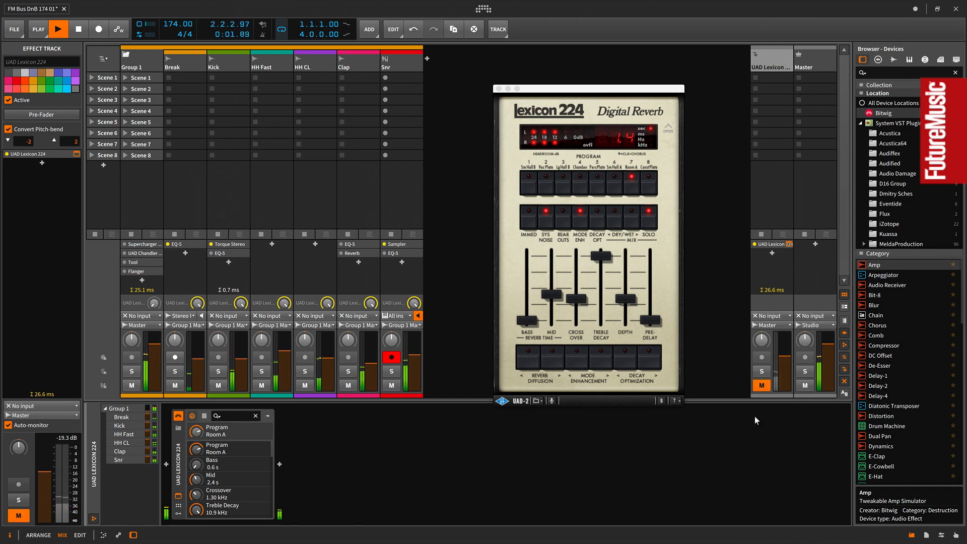
{"action": "left_click", "coordinate": [761, 386]}
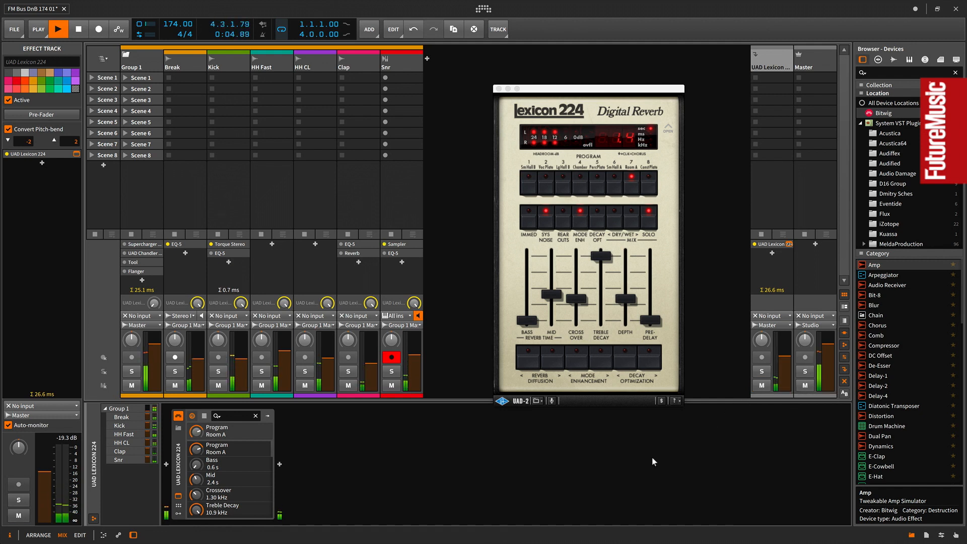
{"action": "key", "text": "space"}
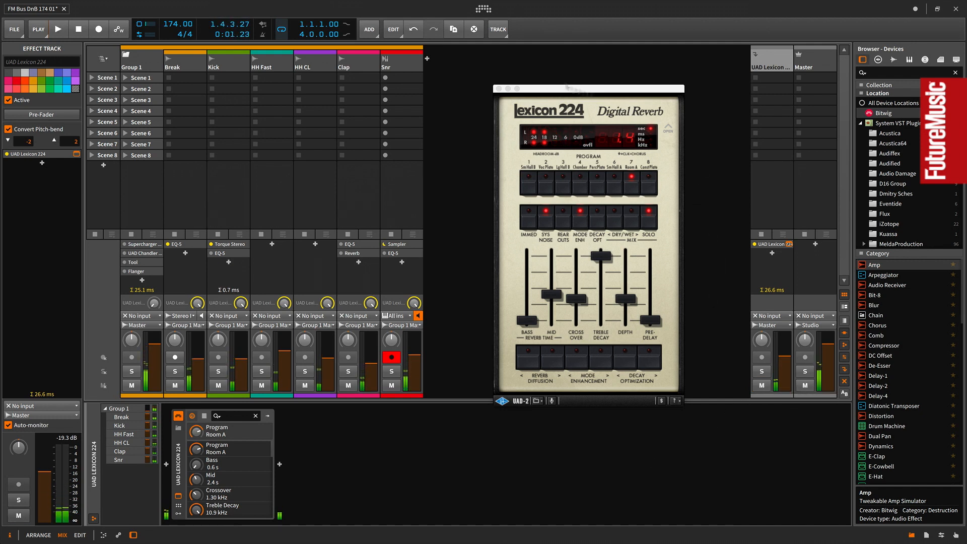
{"action": "left_click", "coordinate": [498, 89]}
Step: Activate the Supercharger GT compressor on the Group 1 track and open its plug-in window
{"action": "left_click", "coordinate": [130, 60]}
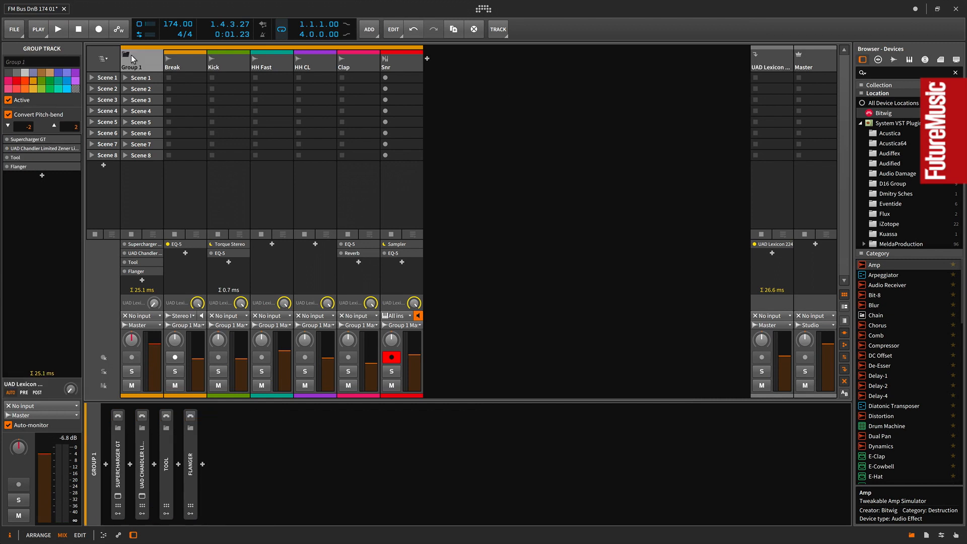
{"action": "left_click", "coordinate": [117, 439]}
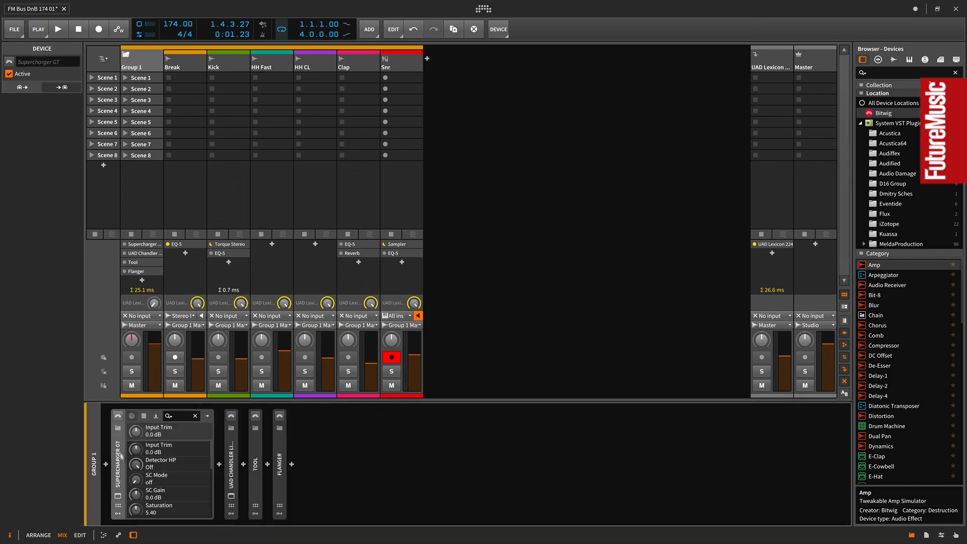
{"action": "left_click", "coordinate": [118, 416]}
{"action": "key", "text": "space"}
{"action": "key", "text": "space"}
{"action": "left_click", "coordinate": [118, 497]}
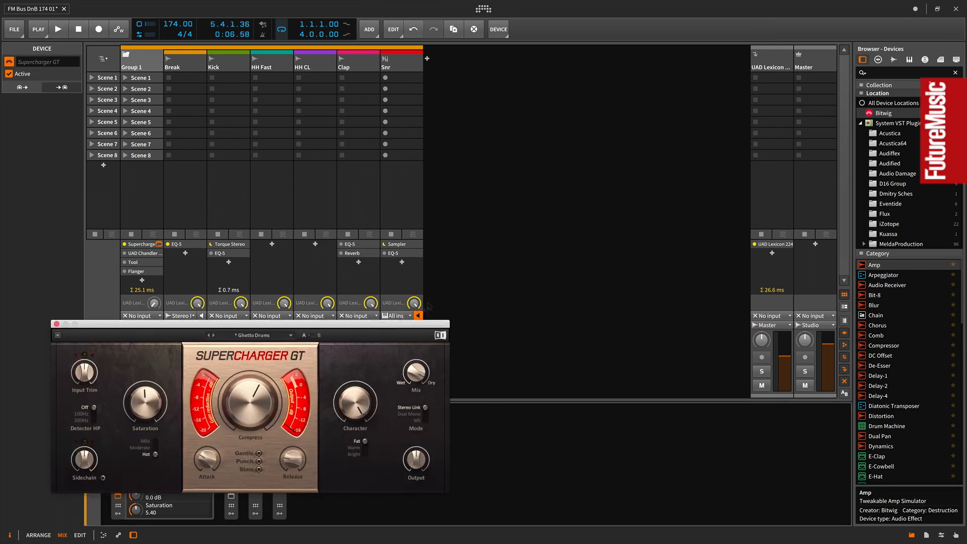
Step: Play the loop in the arrangement view and compare it with the Supercharger GT bypassed and active
{"action": "key", "text": "alt+1"}
{"action": "key", "text": "space"}
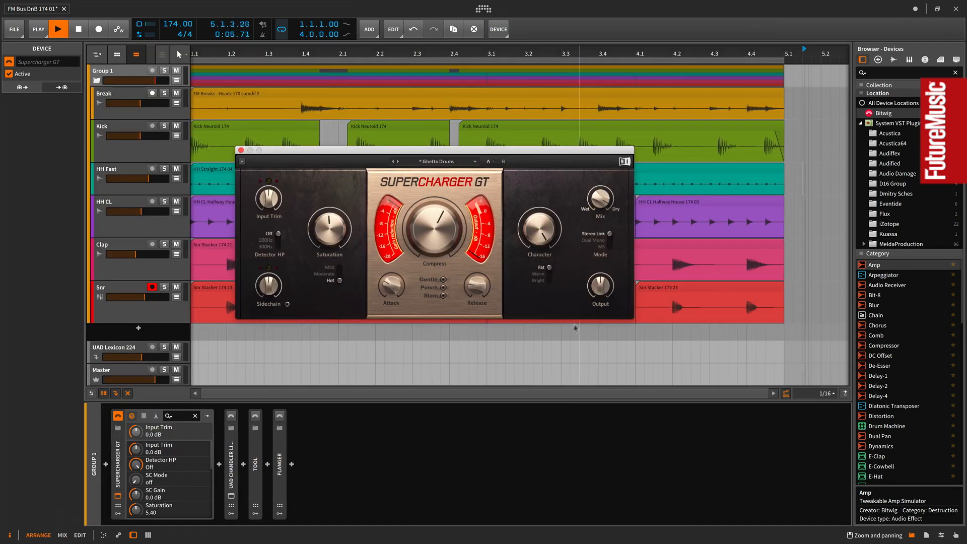
{"action": "left_click", "coordinate": [206, 291]}
{"action": "key", "text": "space"}
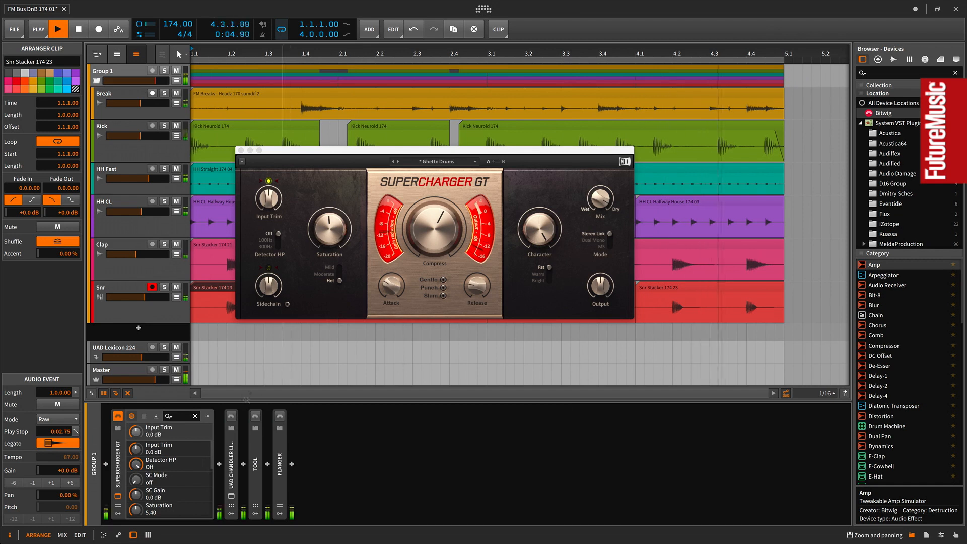
{"action": "left_click", "coordinate": [118, 416]}
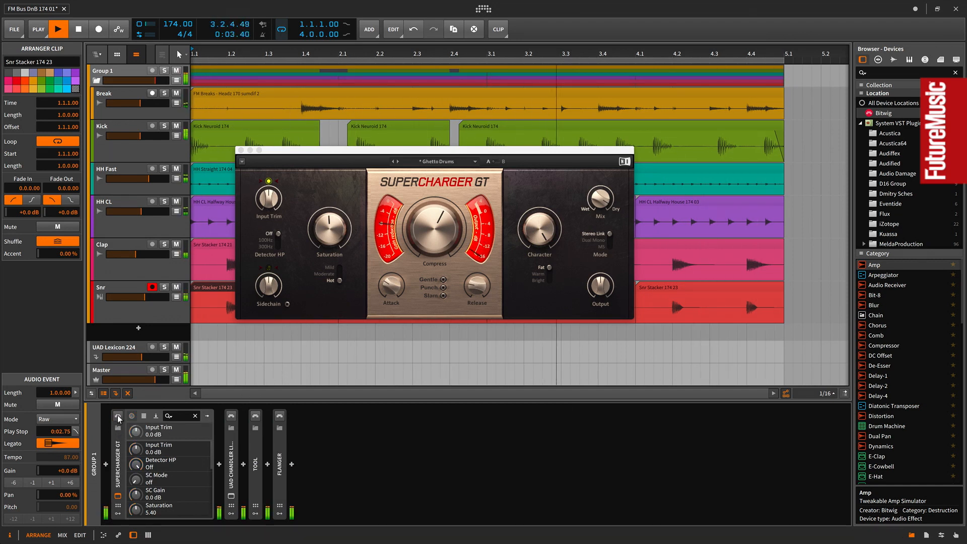
{"action": "left_click", "coordinate": [118, 417]}
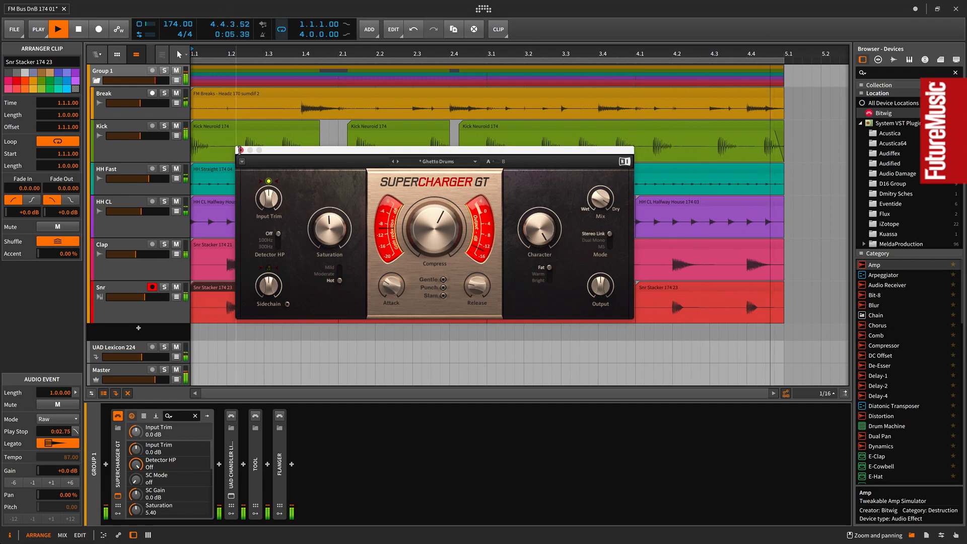
Step: Activate the Tool and UAD Chandler Limited Zener Limiter devices on Group 1 and show the limiter's plug-in window
{"action": "left_click", "coordinate": [255, 417]}
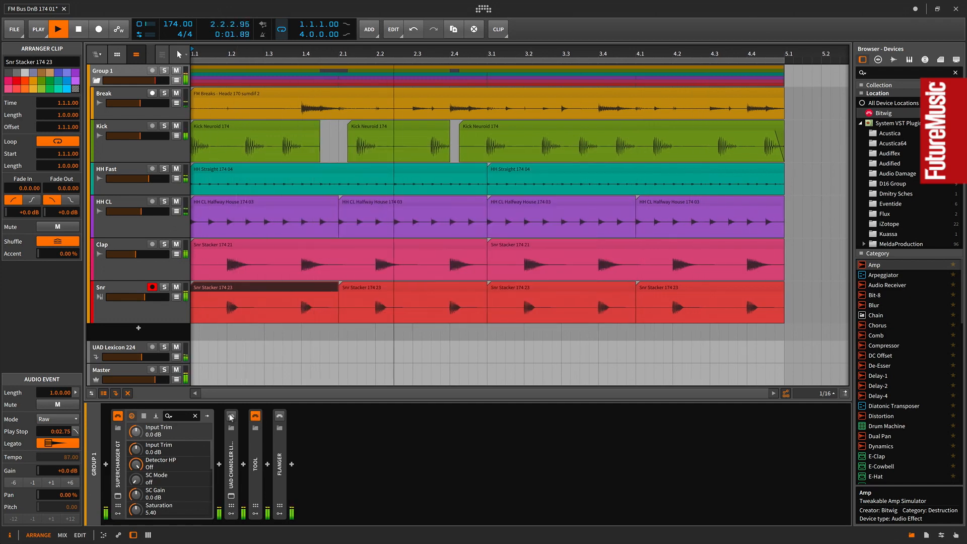
{"action": "left_click", "coordinate": [231, 417]}
{"action": "left_click", "coordinate": [231, 496]}
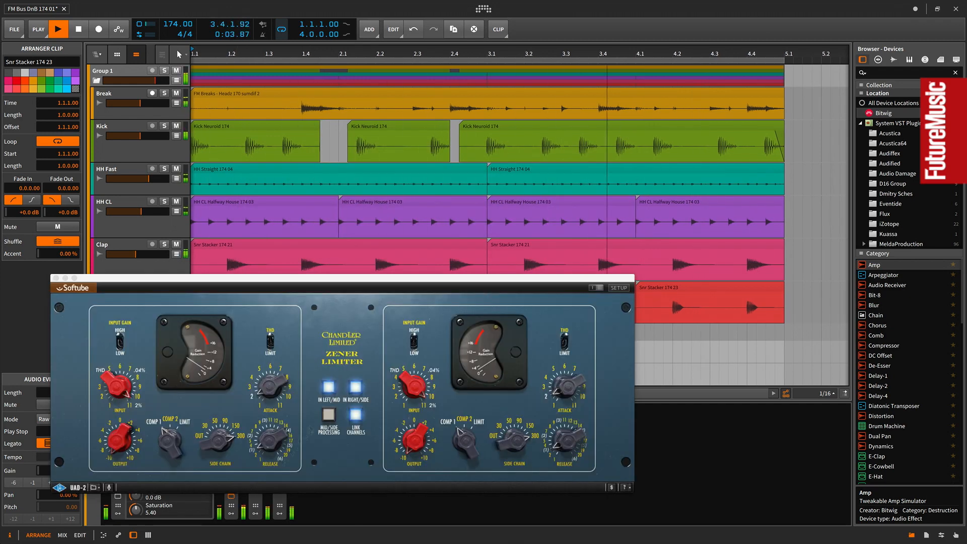
{"action": "left_click_drag", "start_coordinate": [352, 287], "coordinate": [487, 162]}
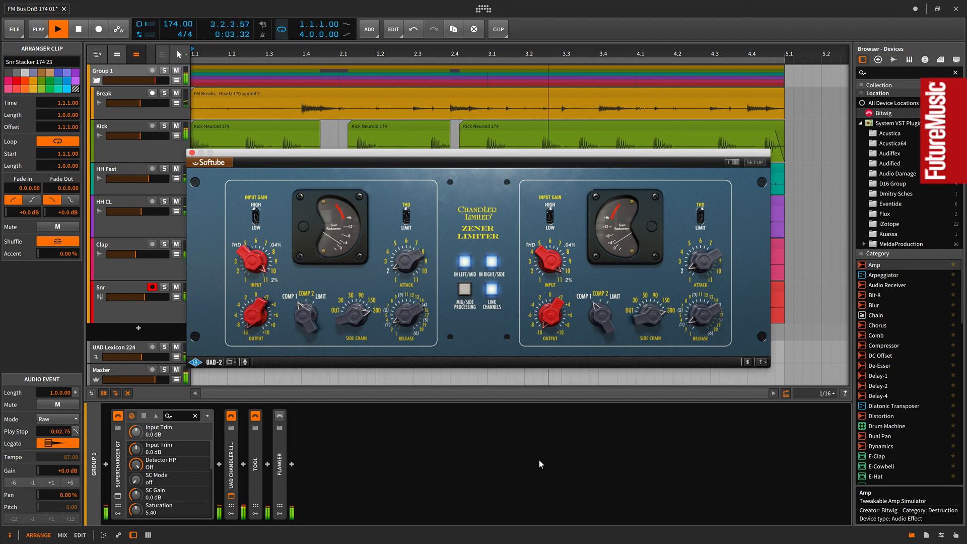
Step: Compare the drum group with the Zener Limiter and Tool bypassed and active, and close the limiter window
{"action": "left_click", "coordinate": [231, 418]}
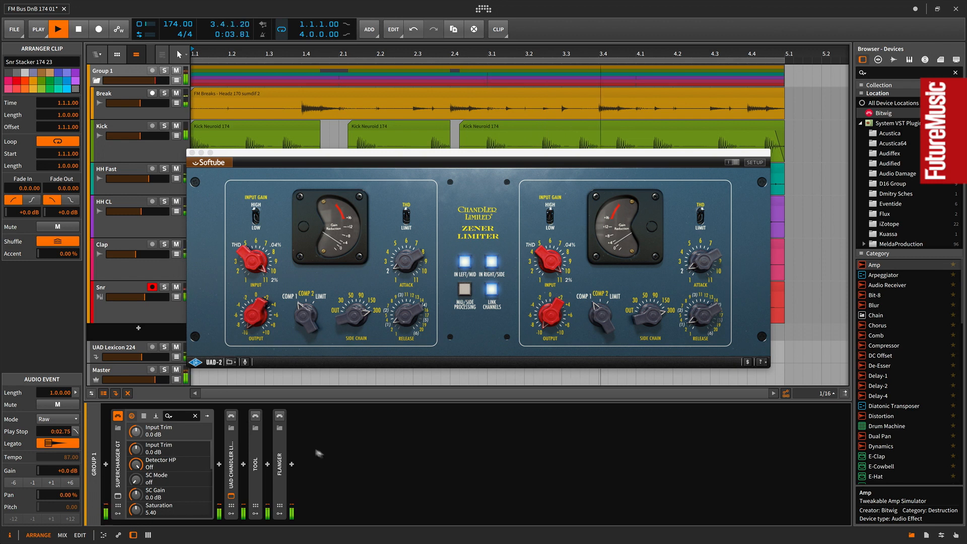
{"action": "left_click", "coordinate": [231, 416]}
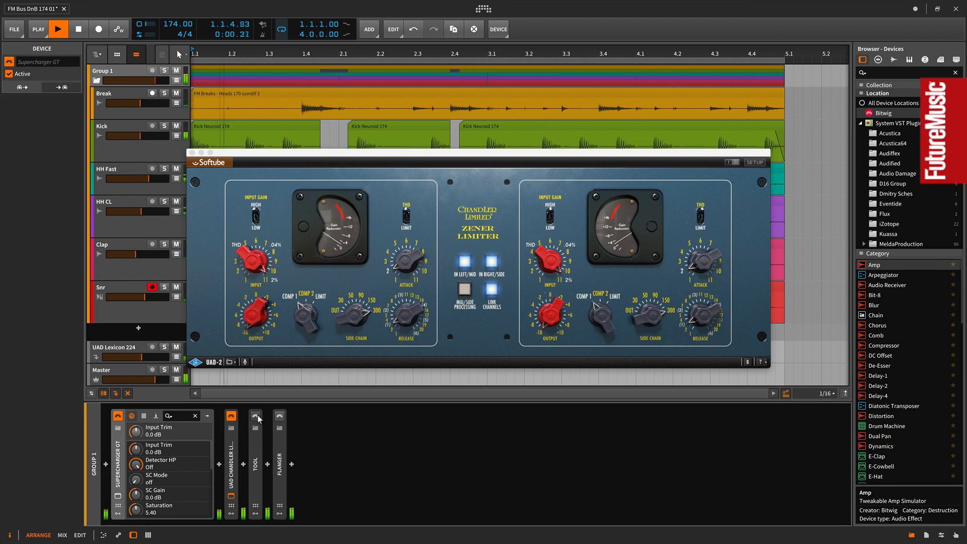
{"action": "left_click", "coordinate": [256, 416]}
{"action": "left_click", "coordinate": [192, 153]}
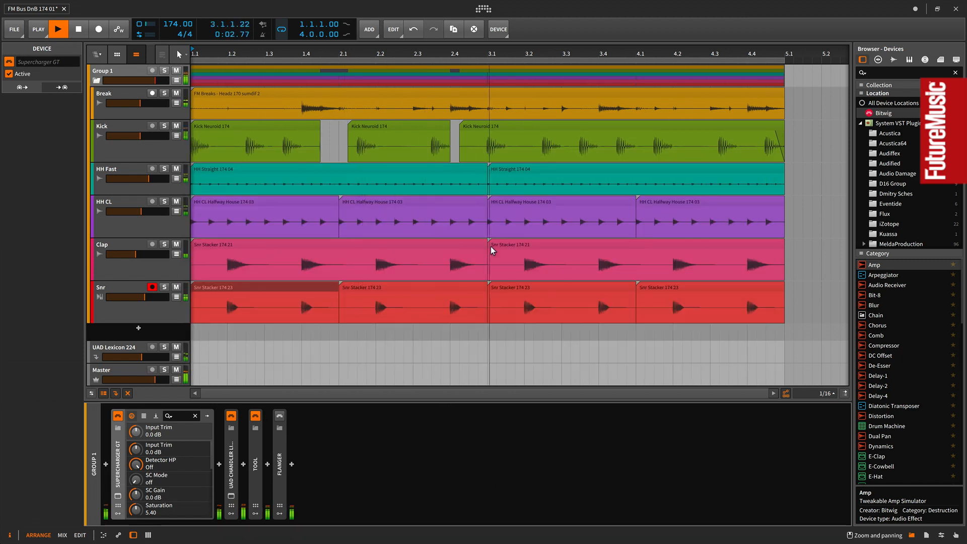
Step: In the mixer view, activate the EQ-5 on the Kick track while auditioning it in solo, and release the solo
{"action": "key", "text": "alt+2"}
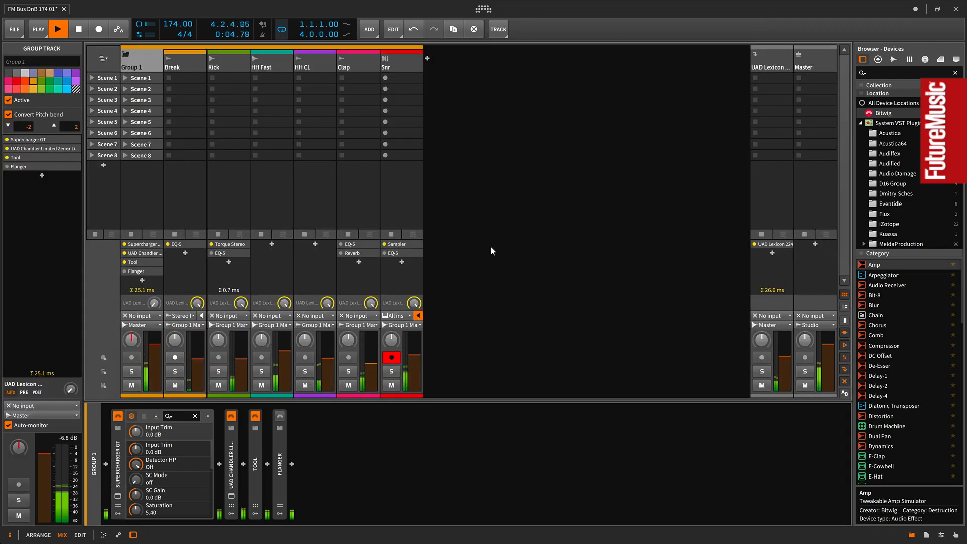
{"action": "key", "text": "space"}
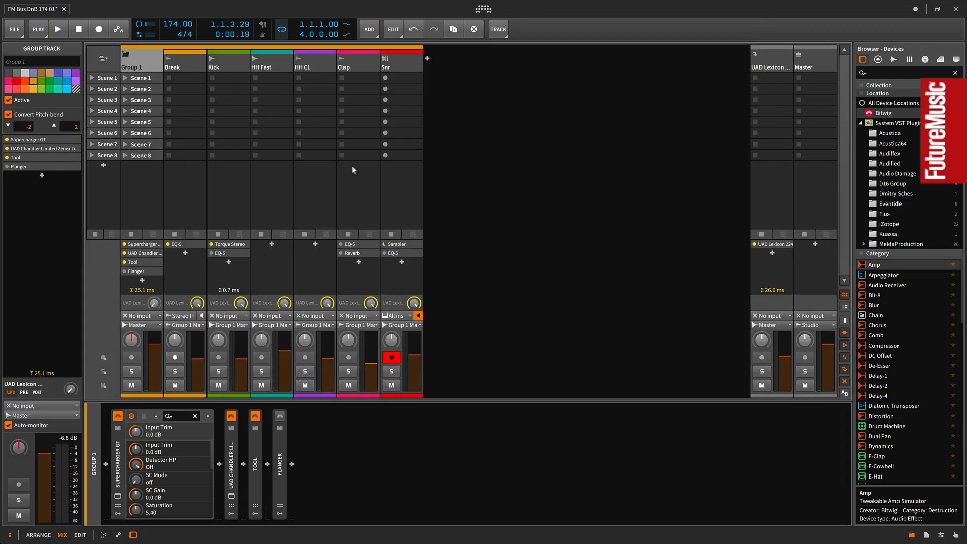
{"action": "left_click", "coordinate": [230, 62]}
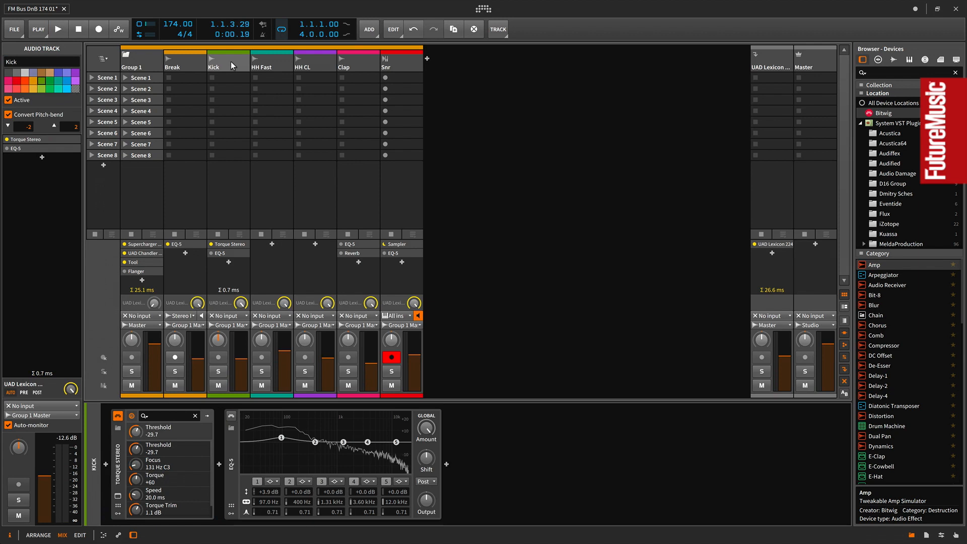
{"action": "key", "text": "space"}
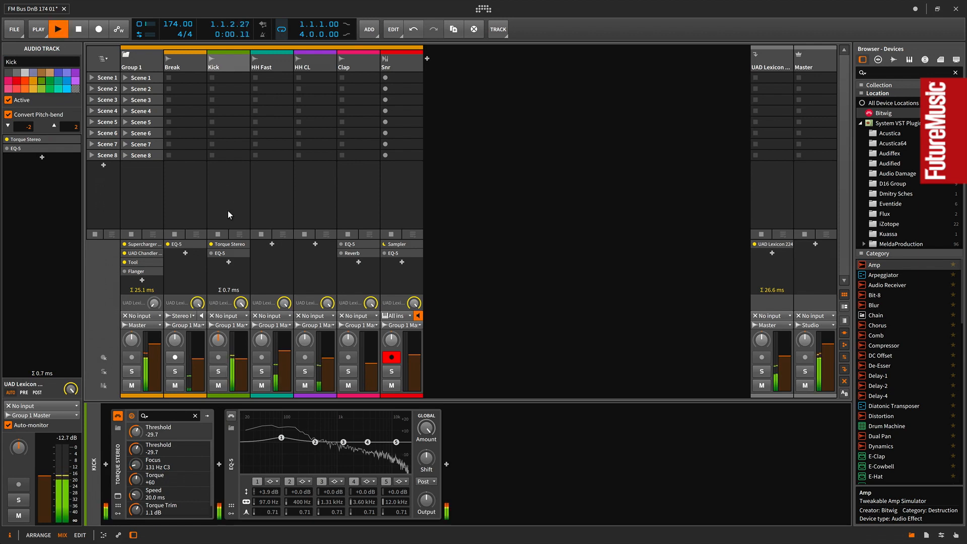
{"action": "left_click", "coordinate": [218, 375]}
{"action": "left_click", "coordinate": [231, 416]}
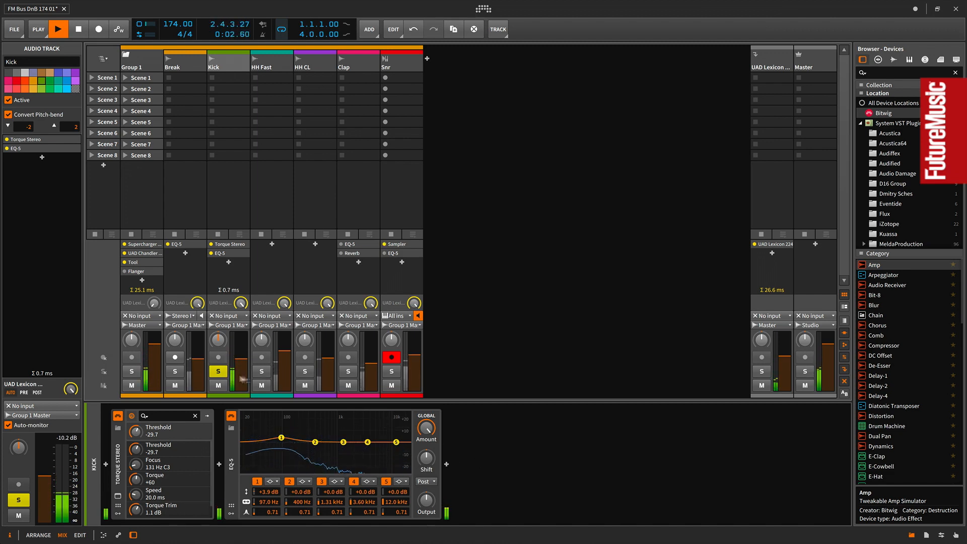
{"action": "key", "text": "s"}
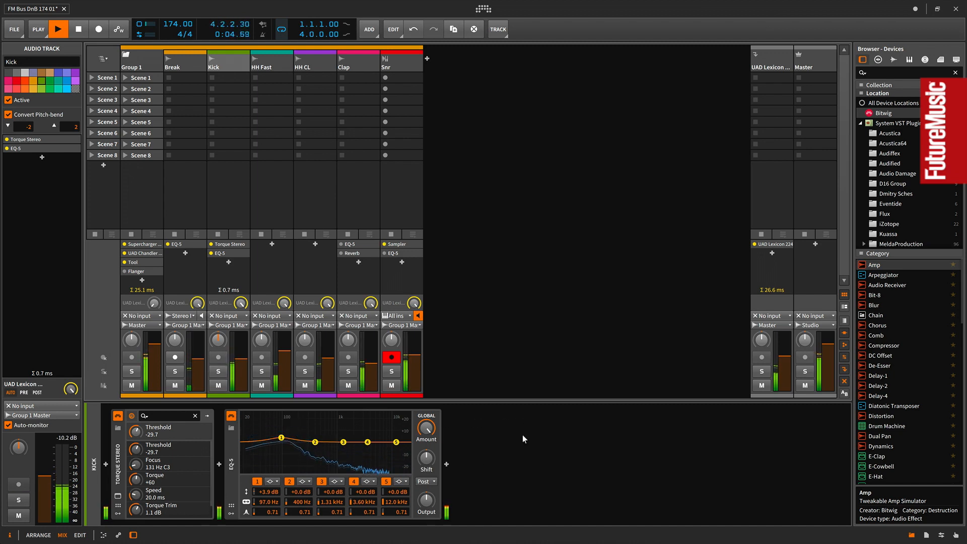
Step: Solo the Snr track, activate its EQ-5 and release the solo to hear the full mix
{"action": "left_click", "coordinate": [392, 372]}
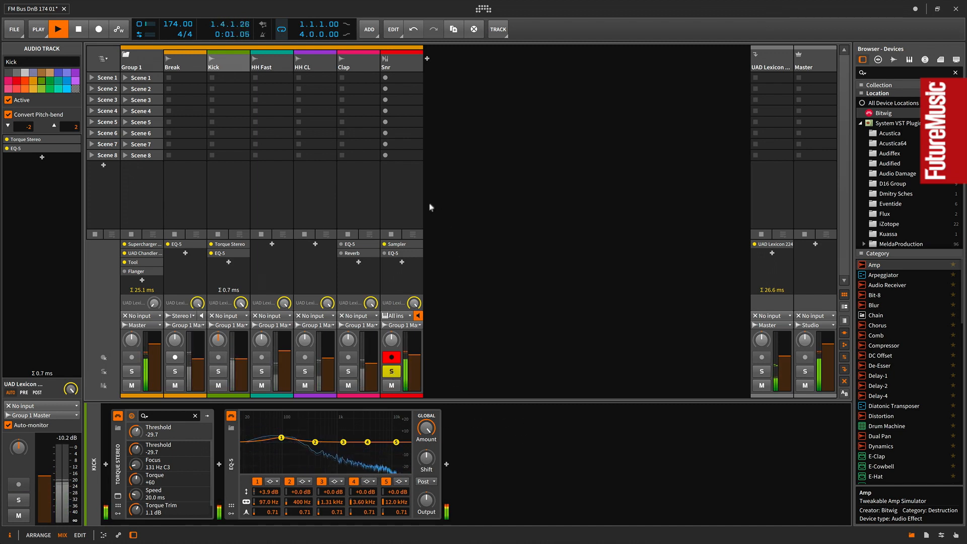
{"action": "left_click", "coordinate": [392, 61]}
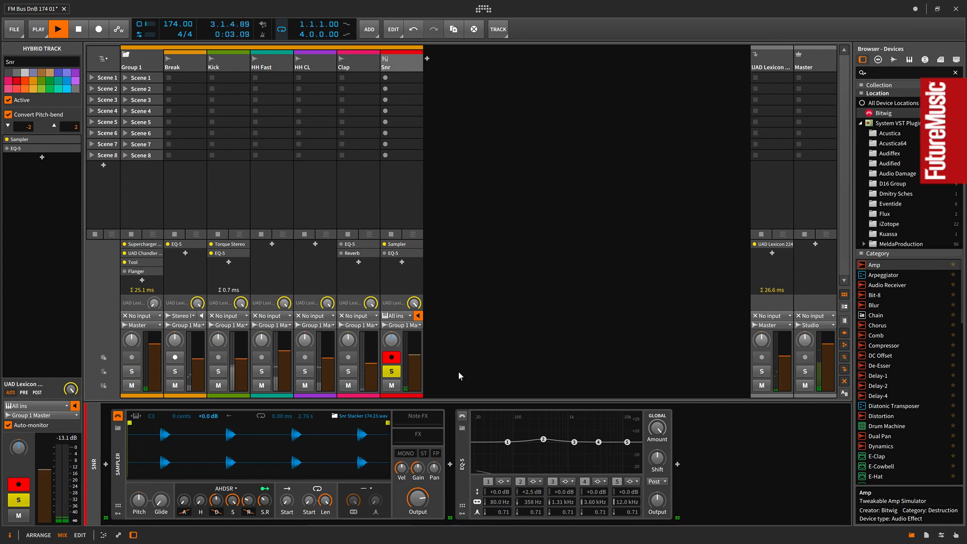
{"action": "left_click", "coordinate": [462, 416]}
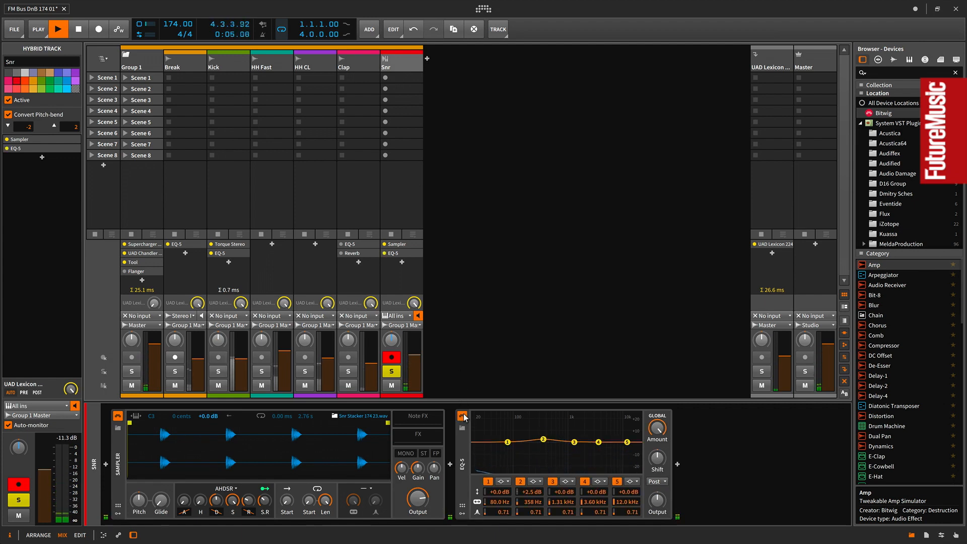
{"action": "left_click", "coordinate": [391, 372]}
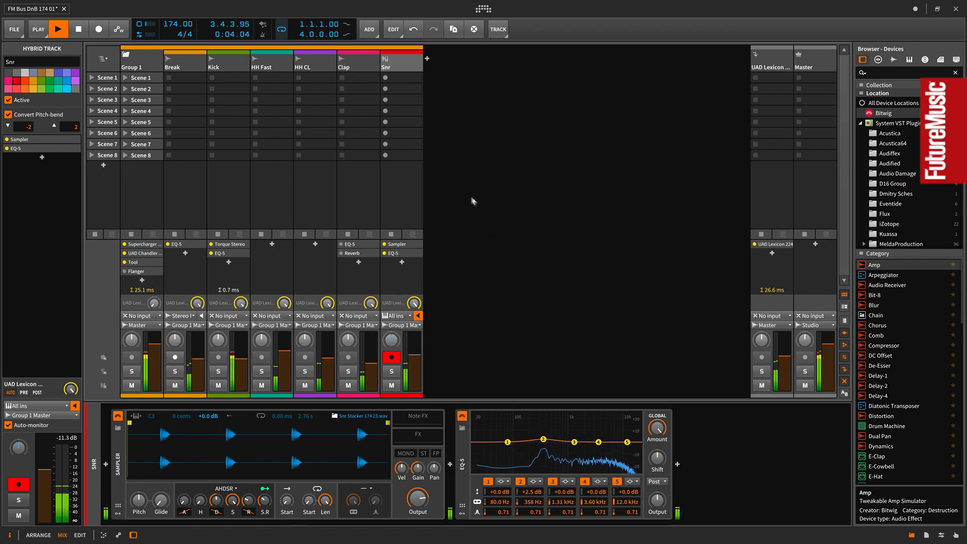
Step: Solo the Clap track, activate its EQ-5 and Reverb while auditioning them, and release the solo
{"action": "left_click", "coordinate": [360, 63]}
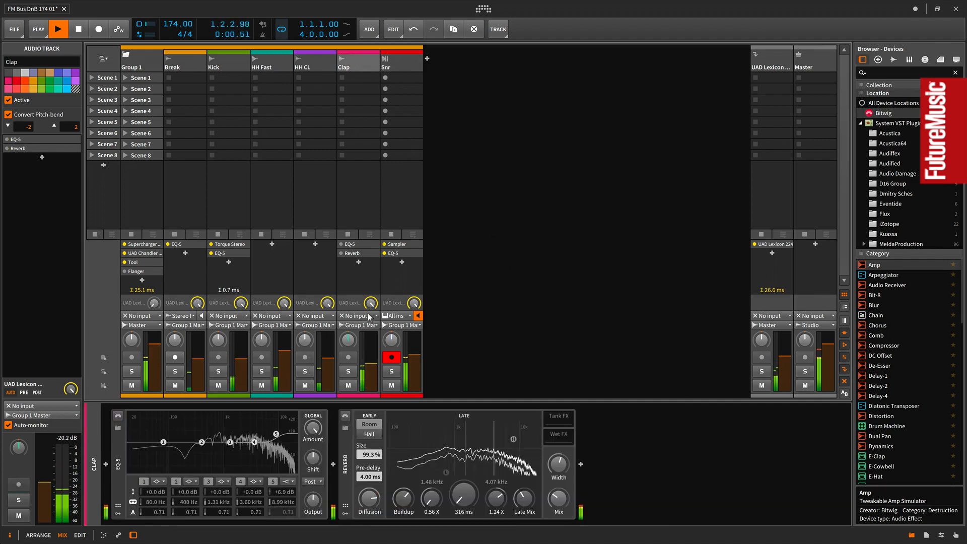
{"action": "left_click", "coordinate": [349, 372]}
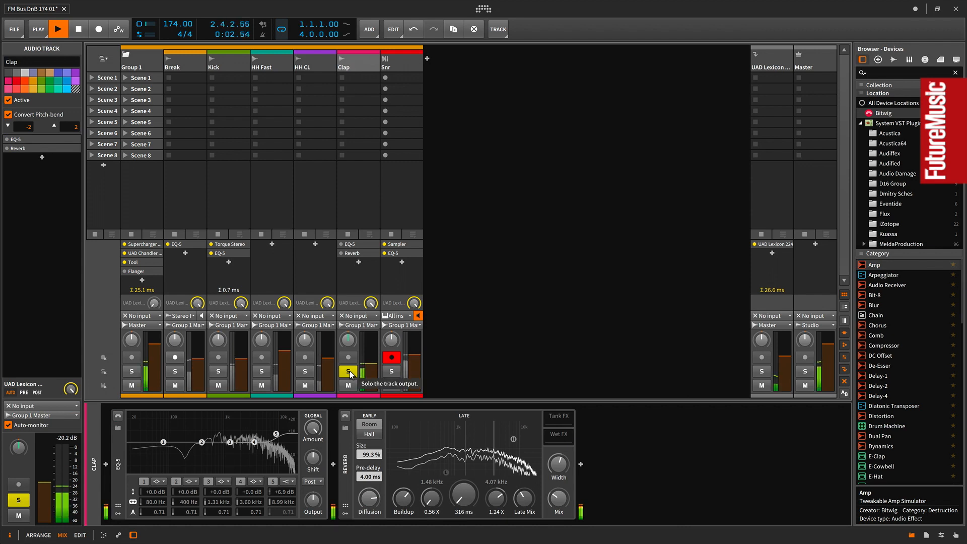
{"action": "left_click", "coordinate": [118, 418]}
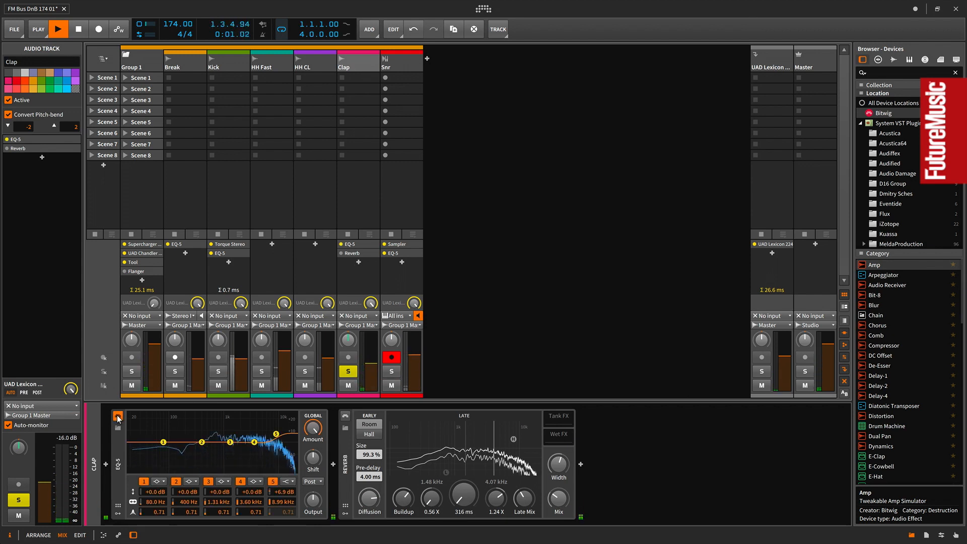
{"action": "left_click", "coordinate": [118, 418]}
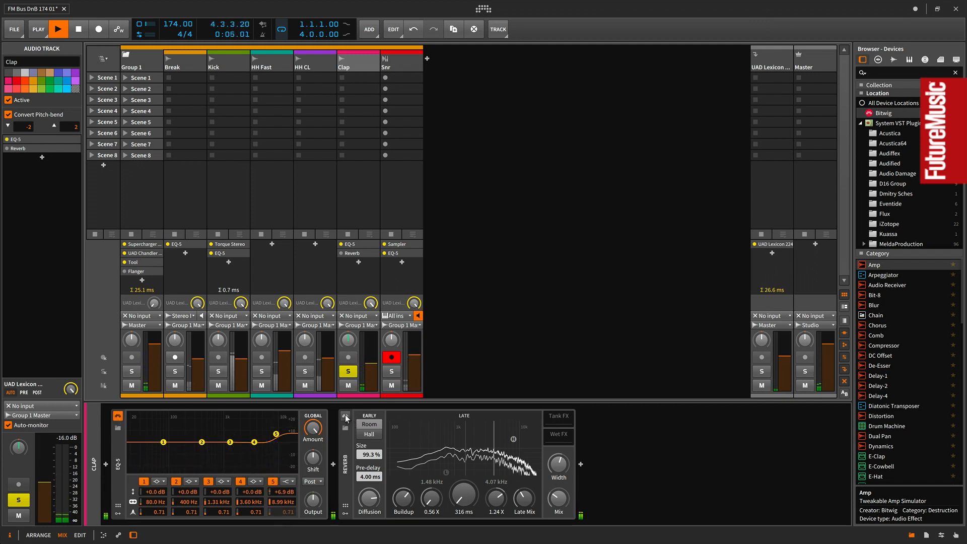
{"action": "left_click", "coordinate": [345, 416]}
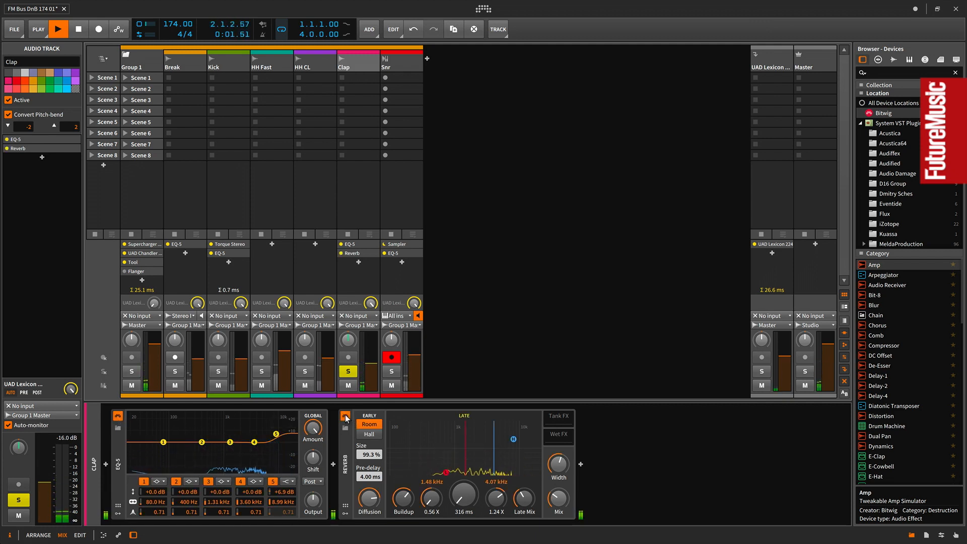
{"action": "left_click", "coordinate": [348, 372]}
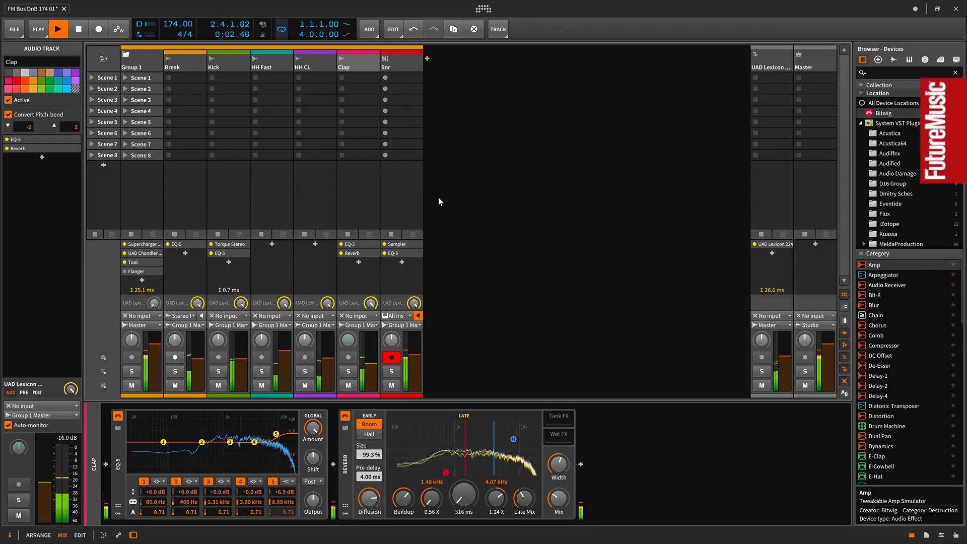
Step: Expand the Flanger on Group 1 and compare the full drum mix with the device active and bypassed
{"action": "left_click", "coordinate": [144, 56]}
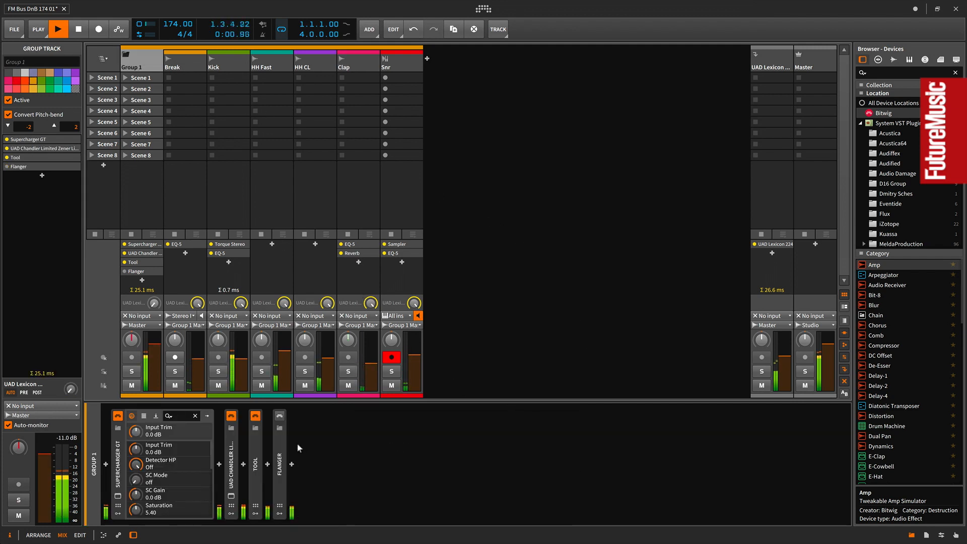
{"action": "left_click", "coordinate": [280, 439]}
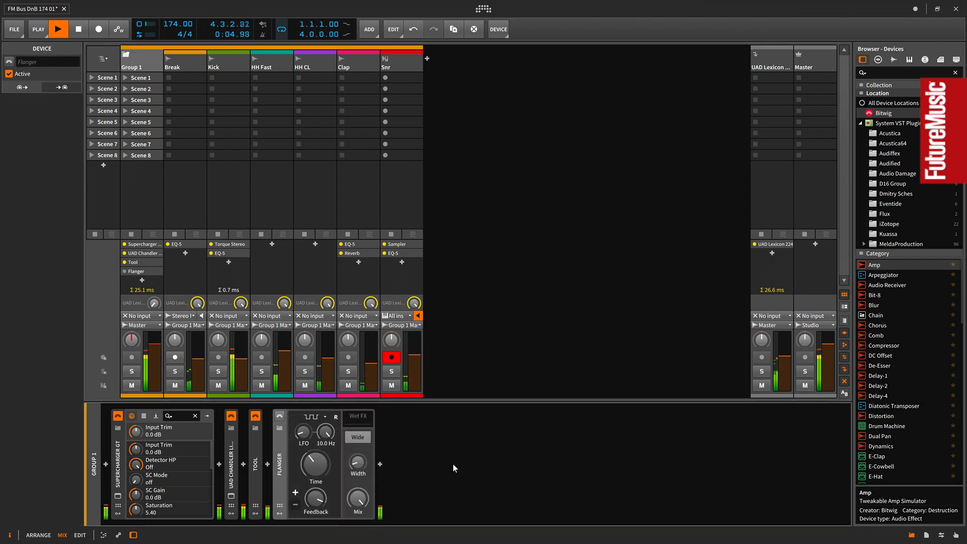
{"action": "left_click", "coordinate": [281, 416]}
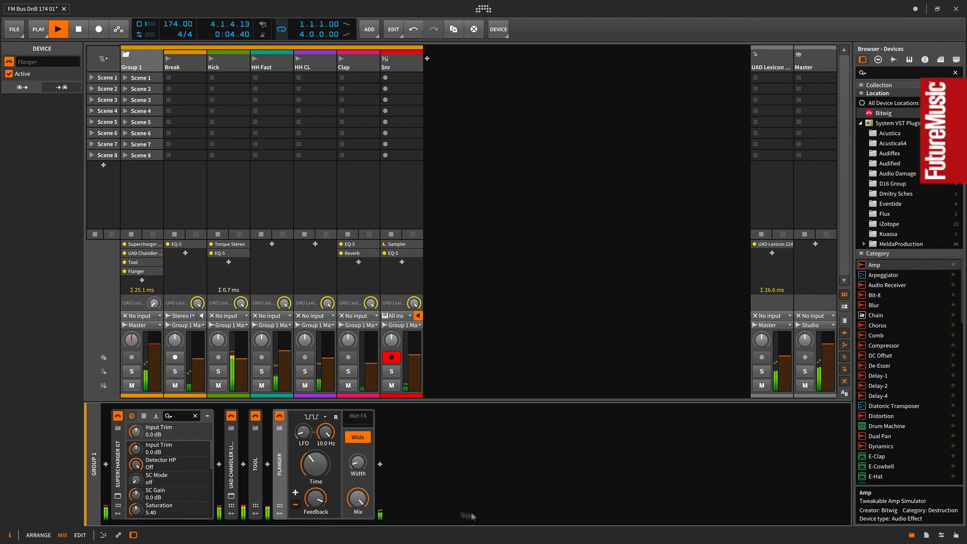
{"action": "left_click", "coordinate": [280, 418]}
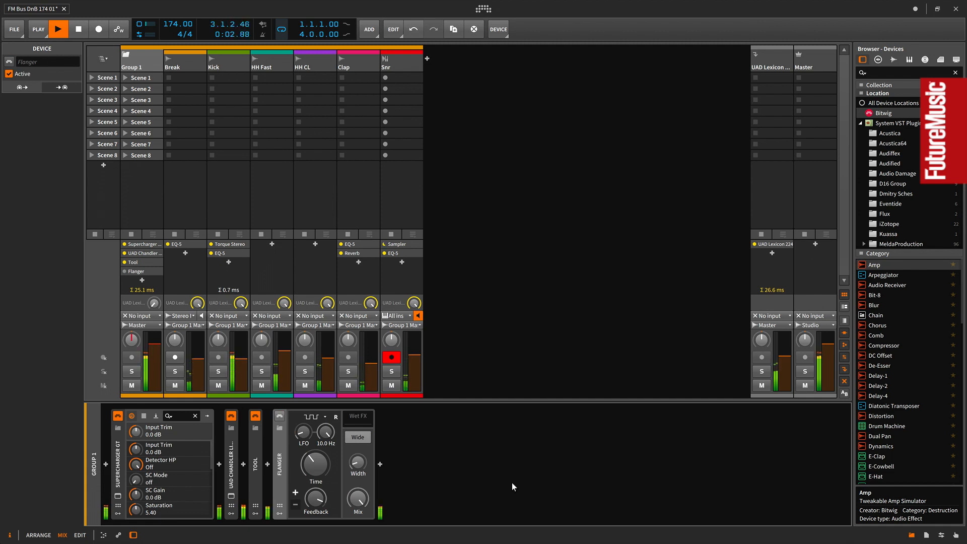
Step: Sweep the Flanger's Time setting on Group 1 with the device active during playback, and bypass it again
{"action": "left_click", "coordinate": [280, 416]}
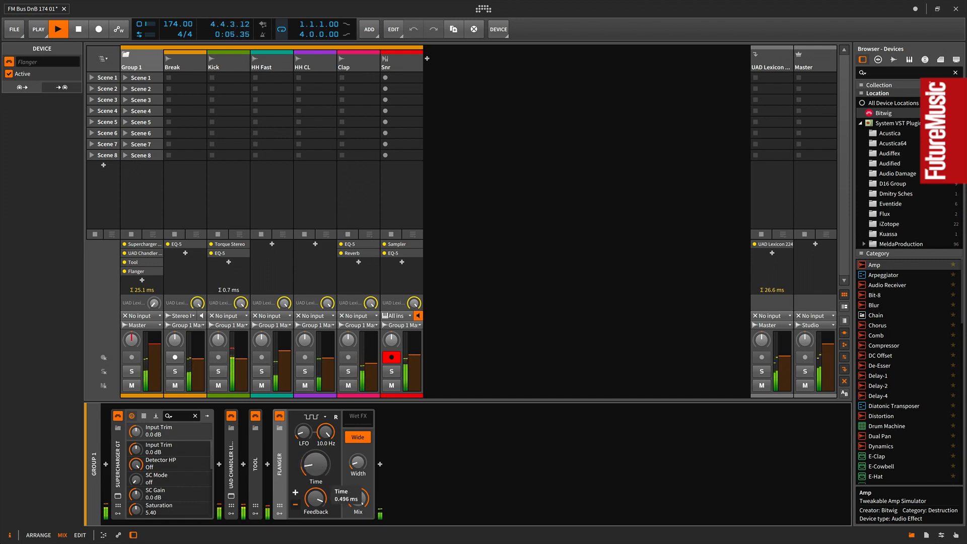
{"action": "left_click_drag", "start_coordinate": [316, 465], "coordinate": [316, 425]}
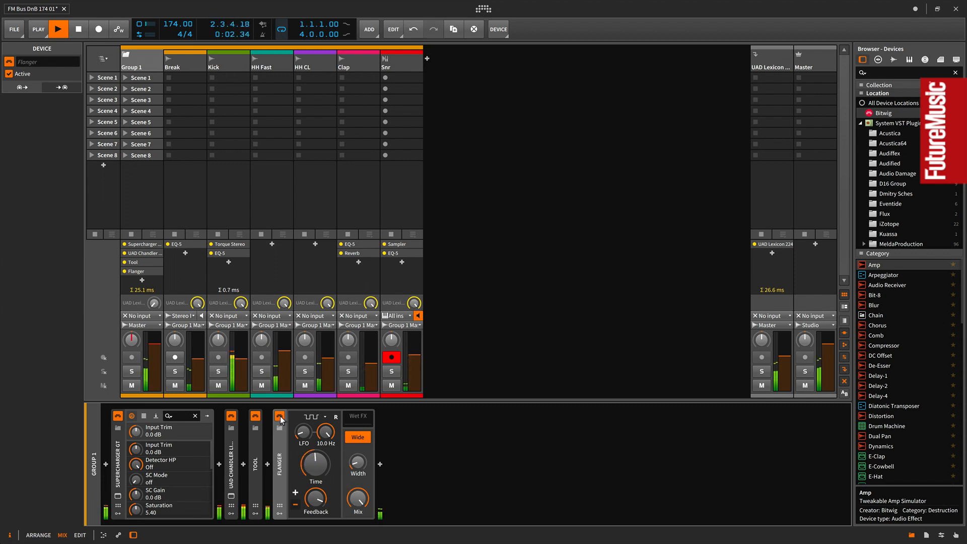
{"action": "left_click", "coordinate": [280, 420]}
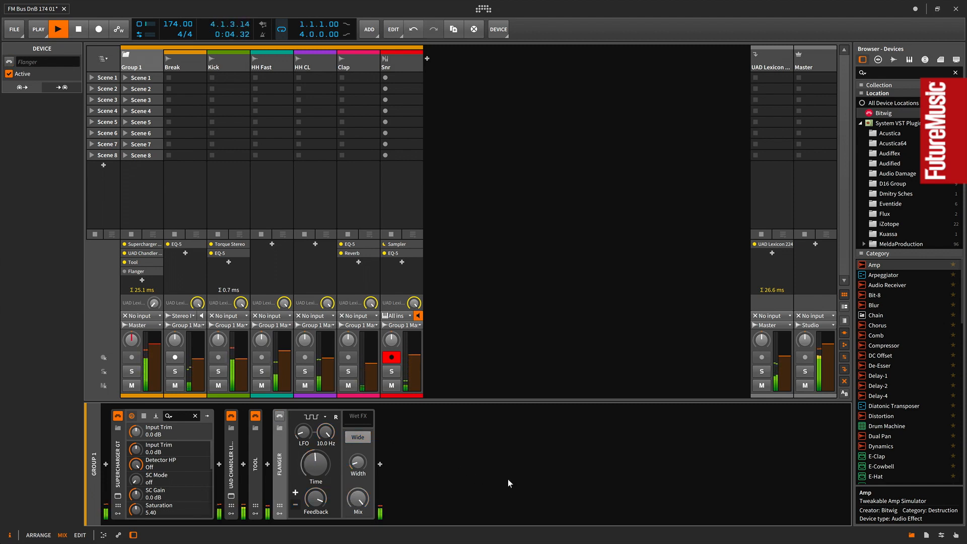